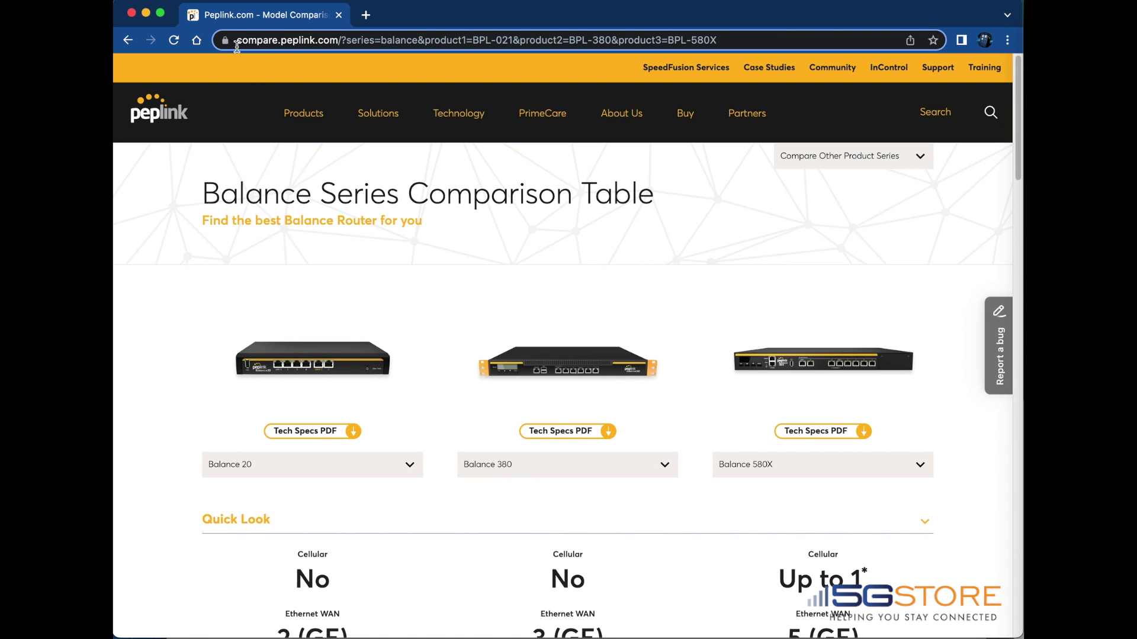
Reload the Balance comparison, expand Features and highlight the Pepwave AP Series Management row
left_click(272, 41)
key("Return")
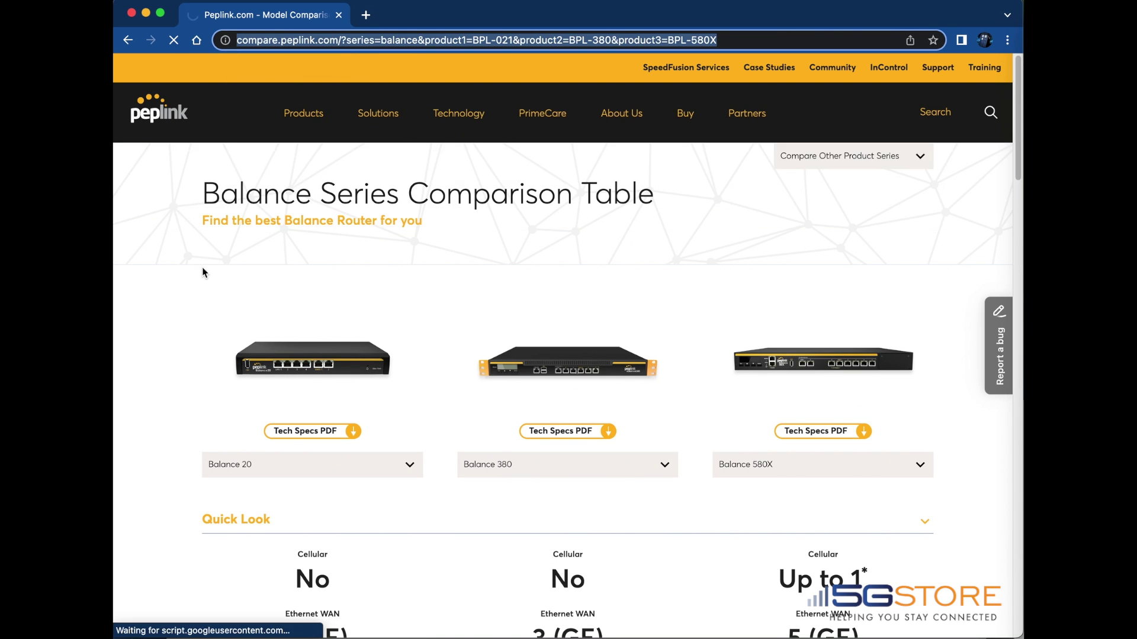
scroll(292, 467, "down", 6)
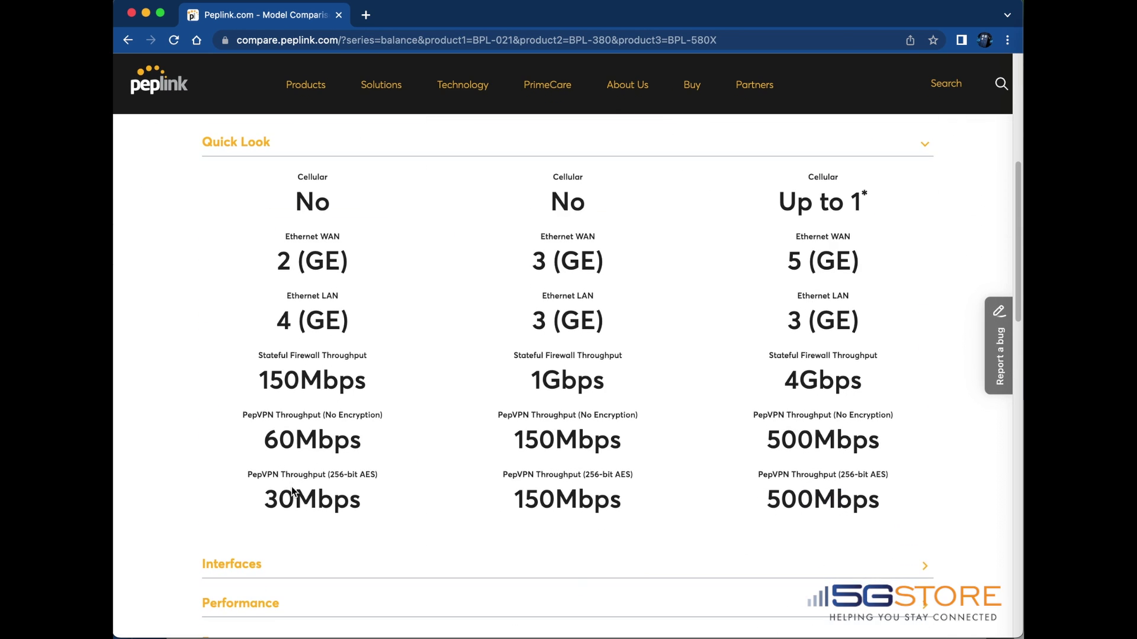
scroll(293, 490, "down", 5)
left_click(238, 355)
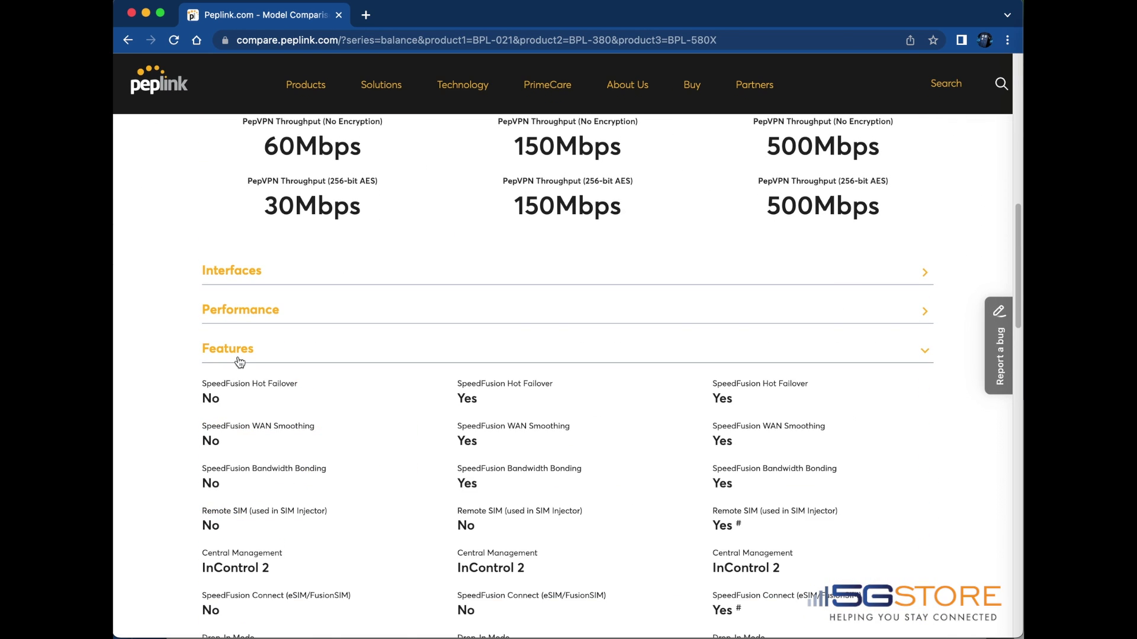
scroll(240, 368, "down", 6)
left_click_drag(202, 412, 755, 427)
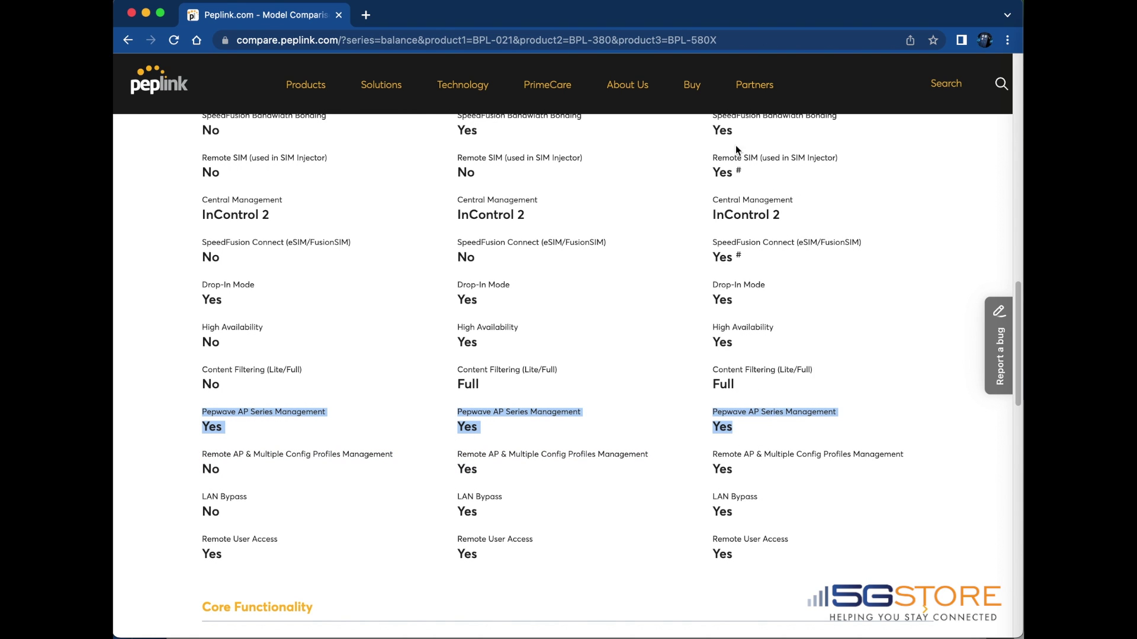
scroll(871, 205, "up", 20)
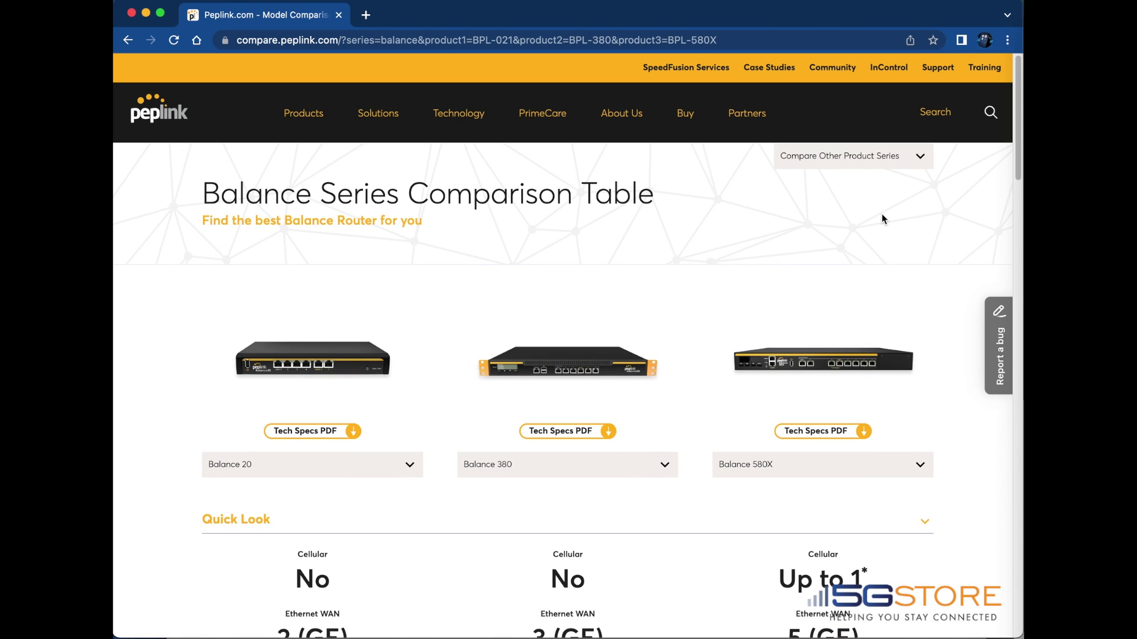
Bypass Chrome's certificate warning and proceed to the router at 192.168.1.1
left_click(917, 159)
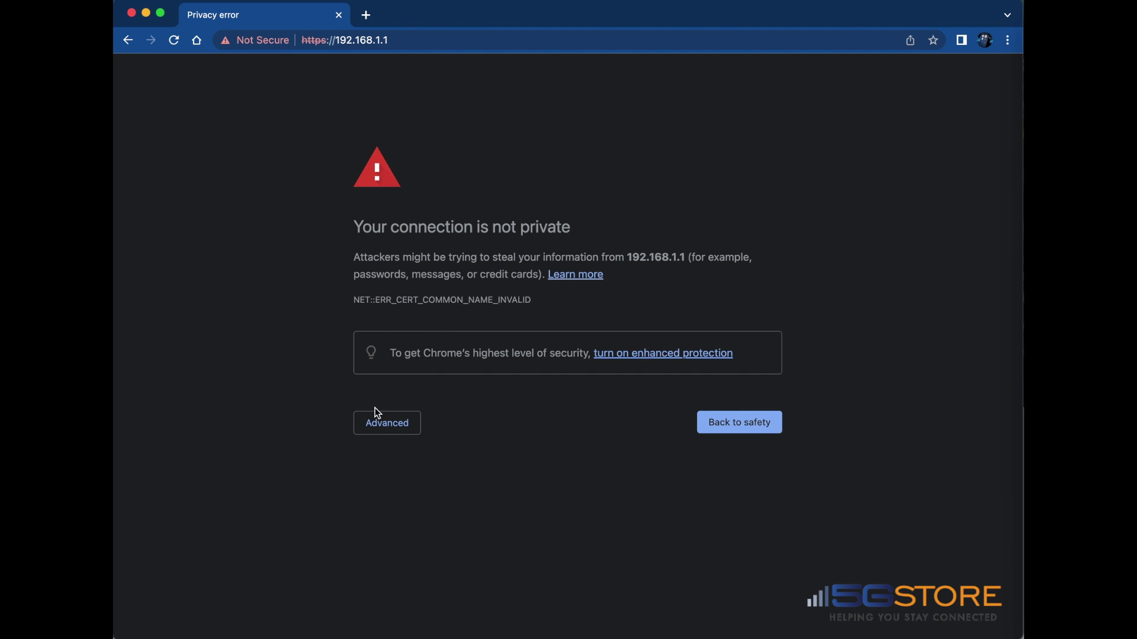
left_click(392, 425)
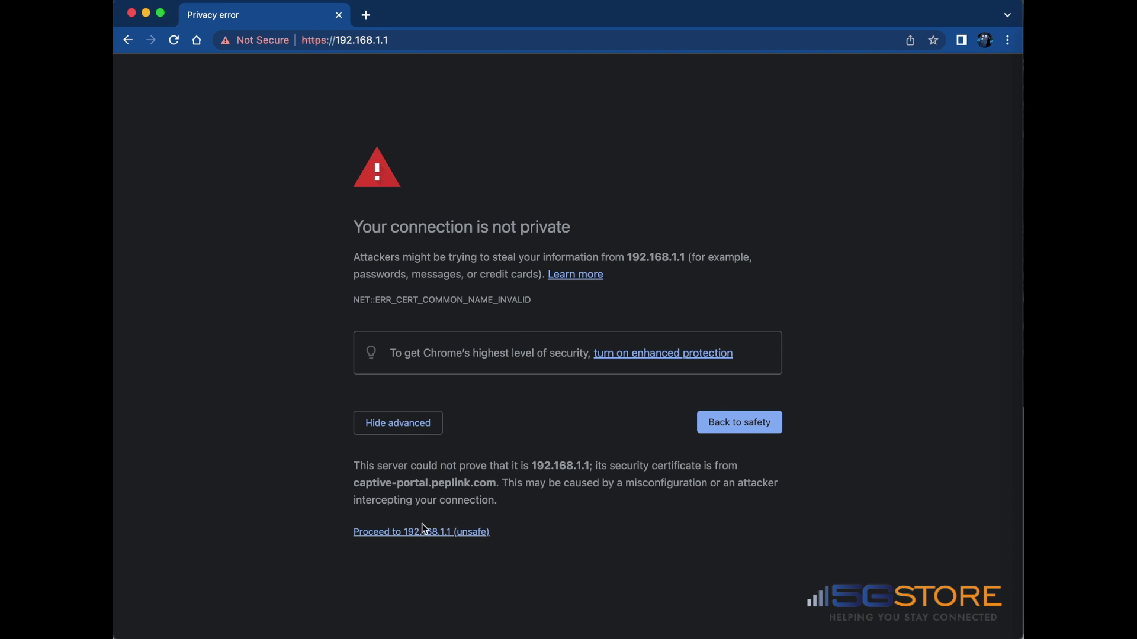
left_click(438, 532)
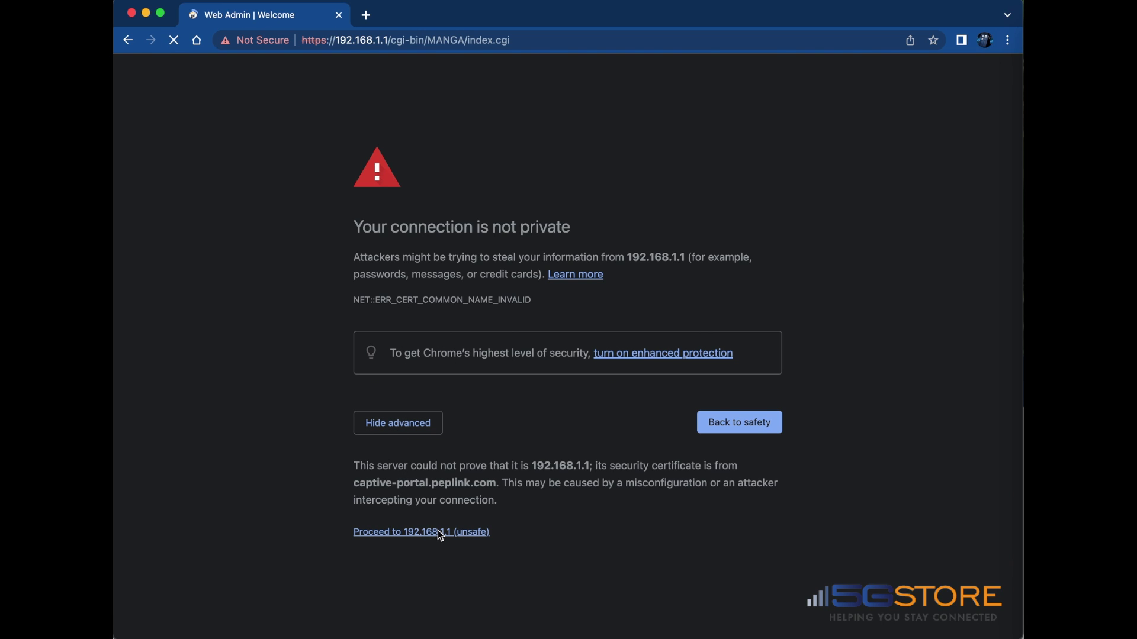
Log in to the Balance20X with the admin username and password, then show the AP settings
key("Tab")
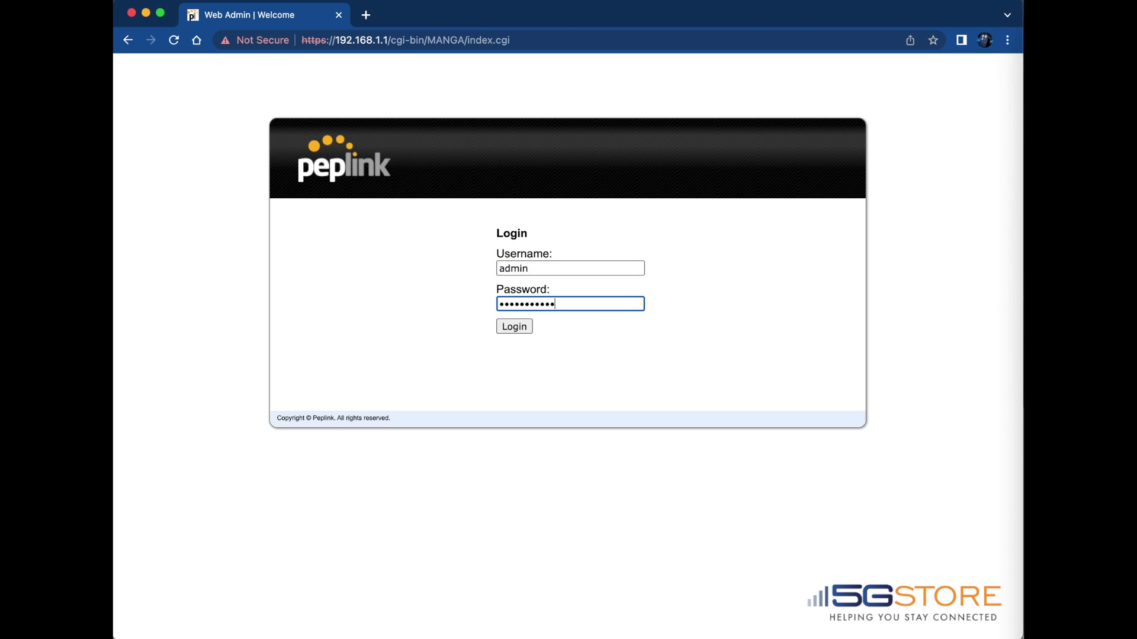
key("Return")
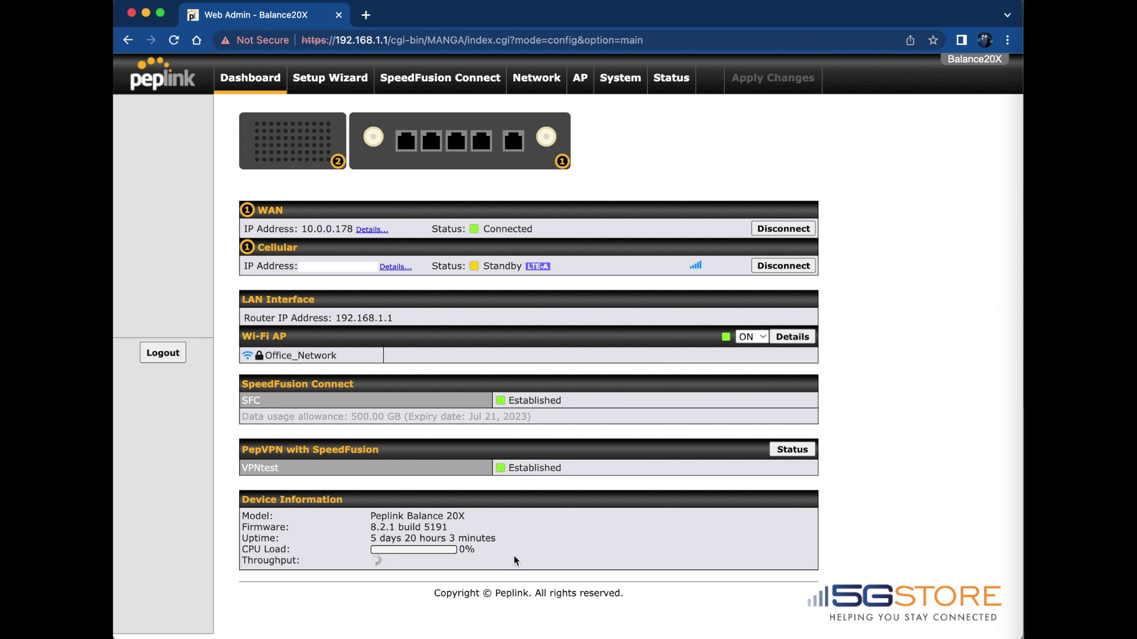
left_click(585, 79)
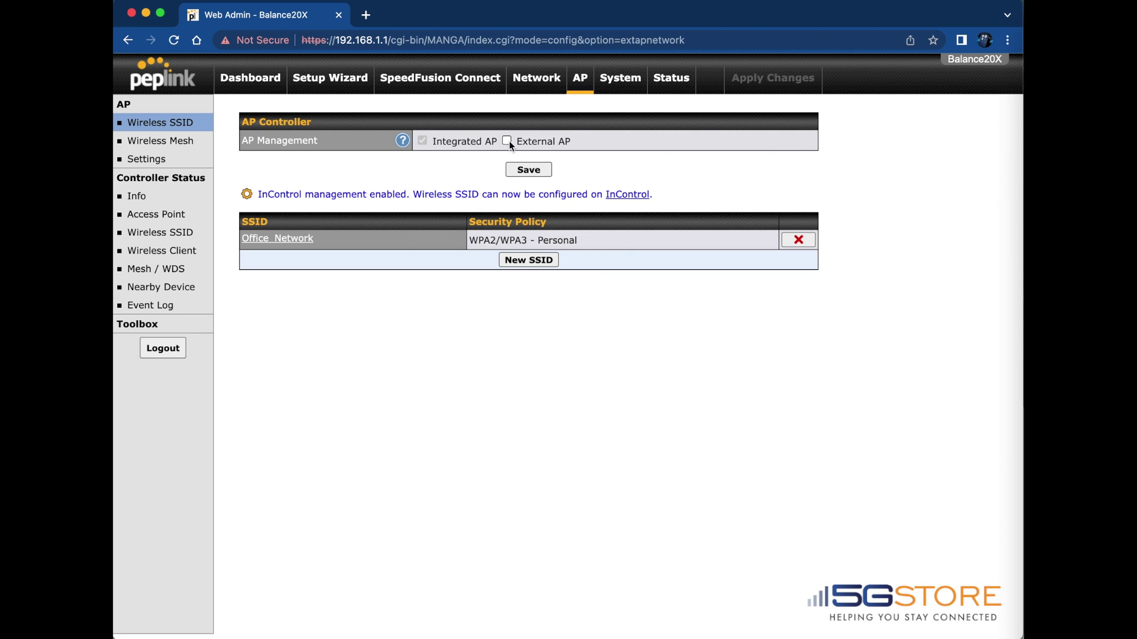
Enable External AP management, keeping sync As soon as possible and Permitted AP Any; save and apply
left_click(507, 142)
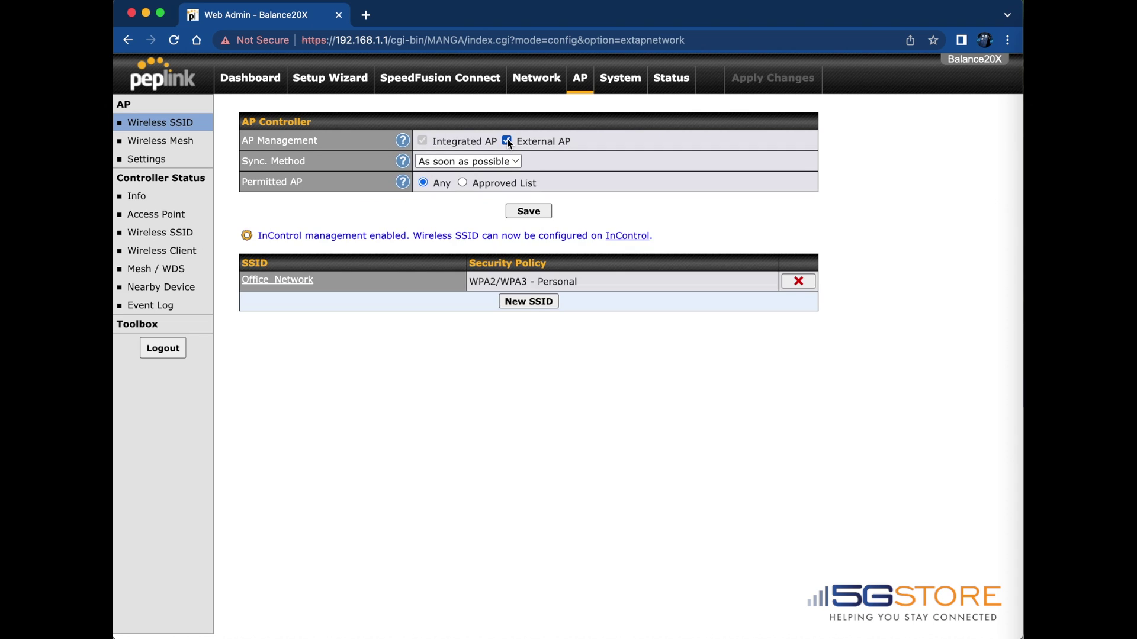
left_click(511, 162)
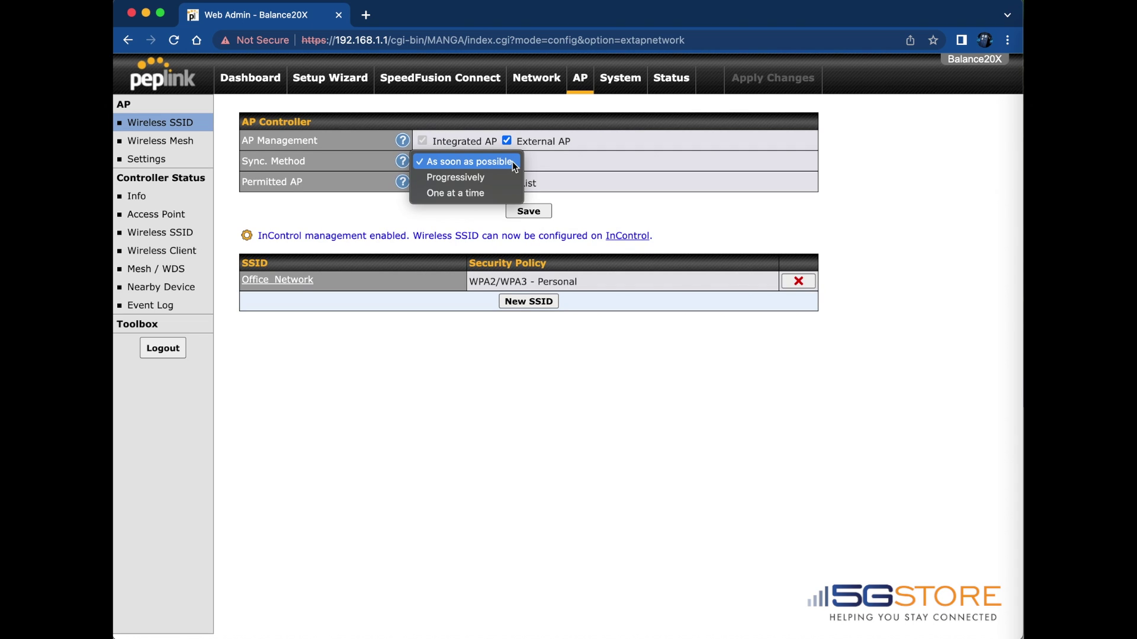
left_click(513, 161)
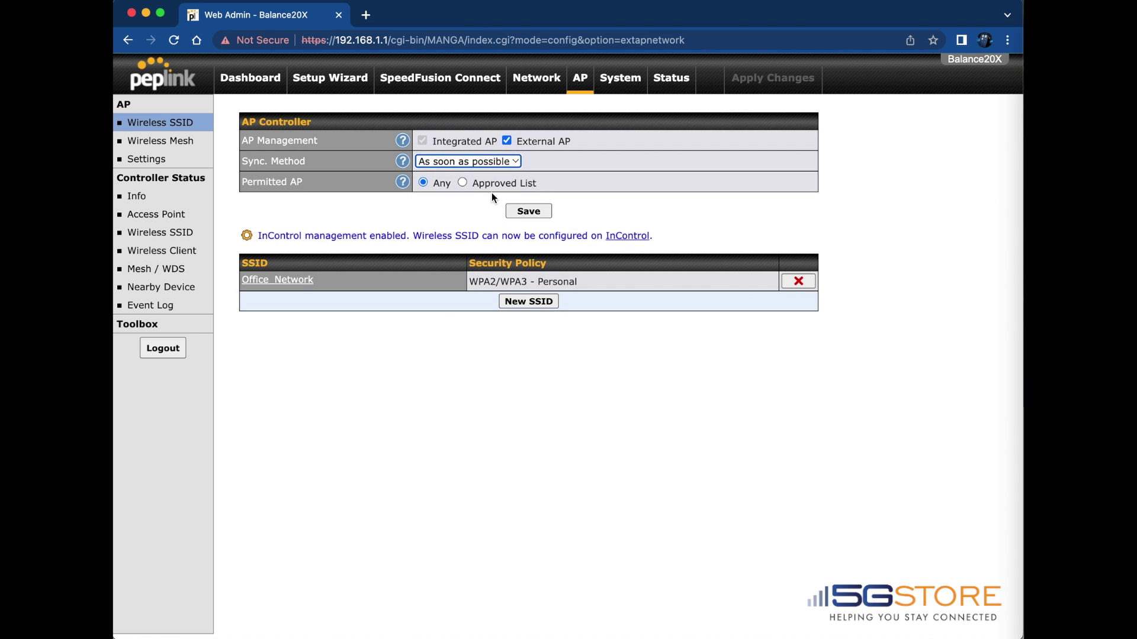
left_click(462, 183)
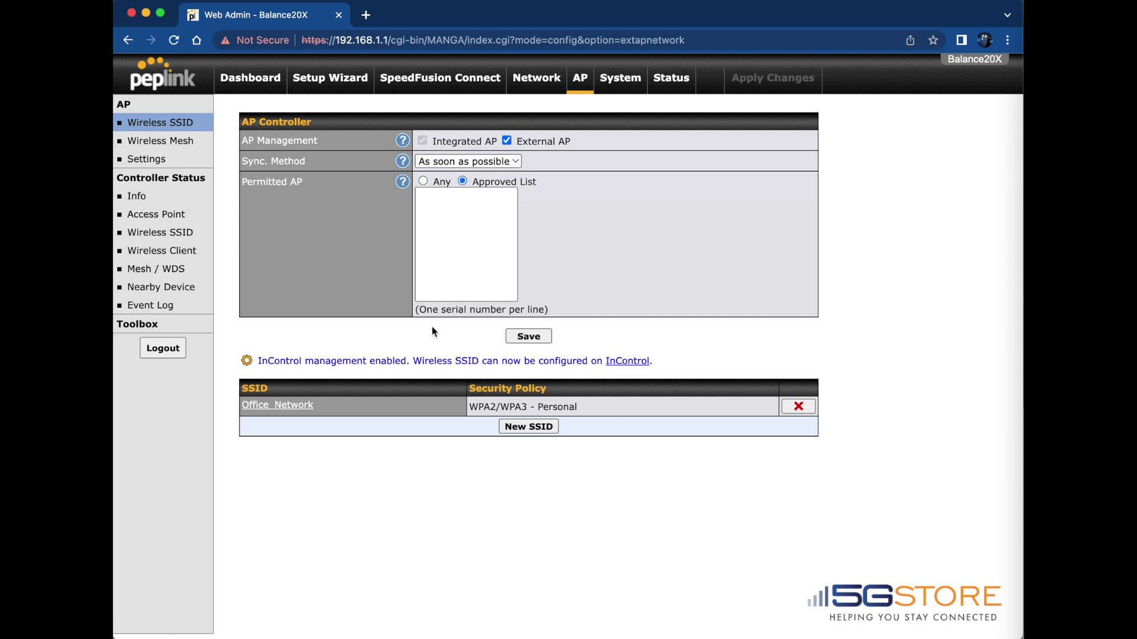
left_click(442, 199)
left_click(424, 181)
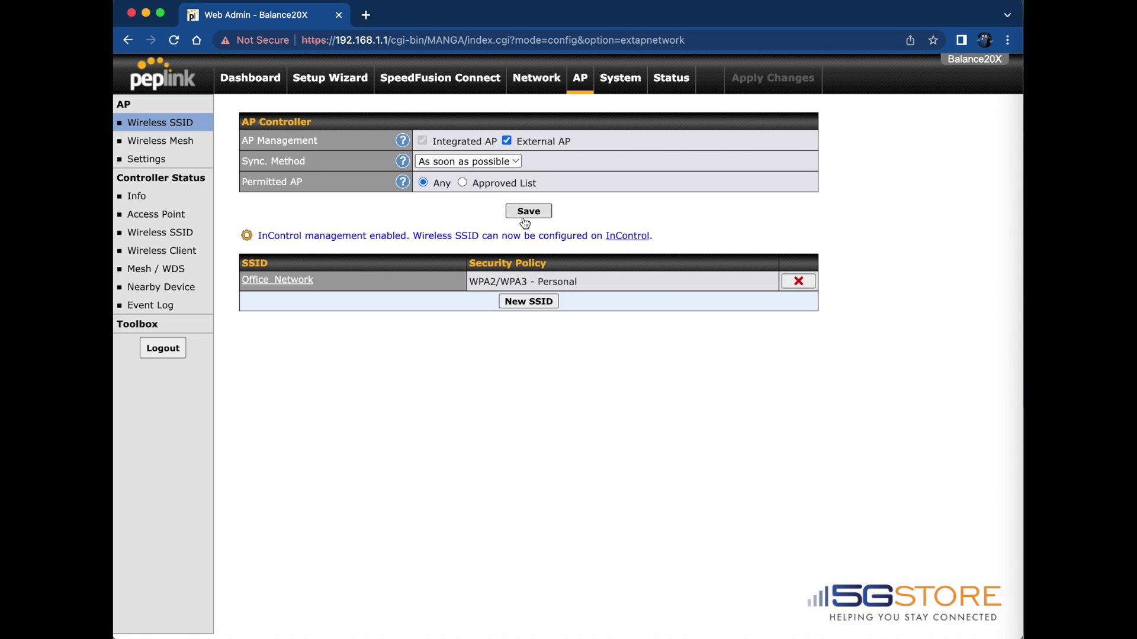
left_click(530, 212)
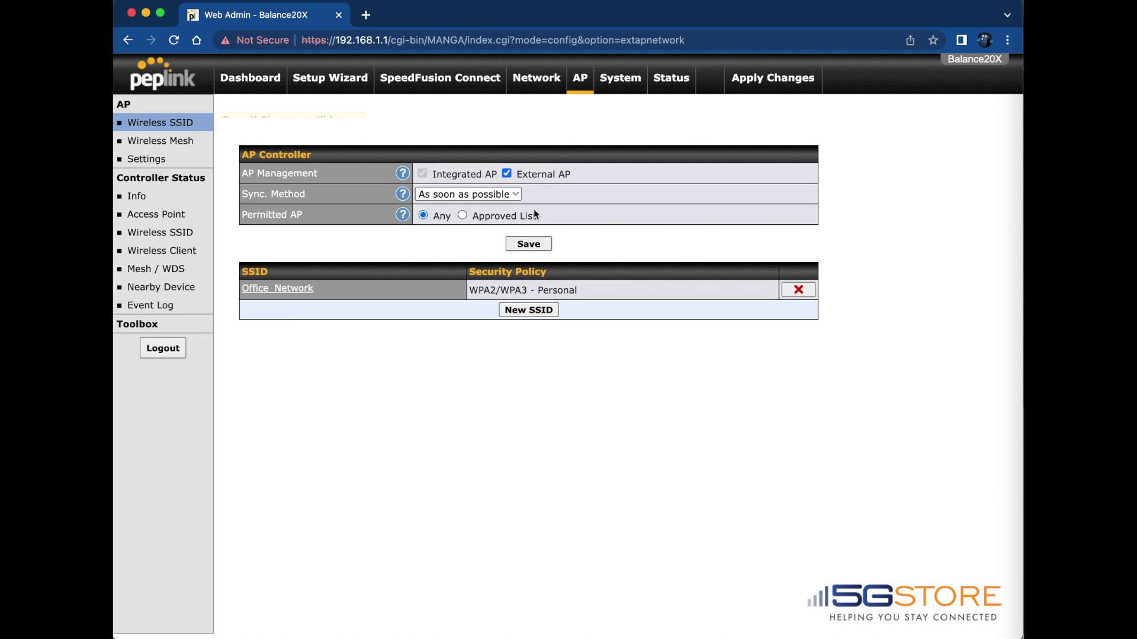
left_click(772, 78)
left_click(775, 81)
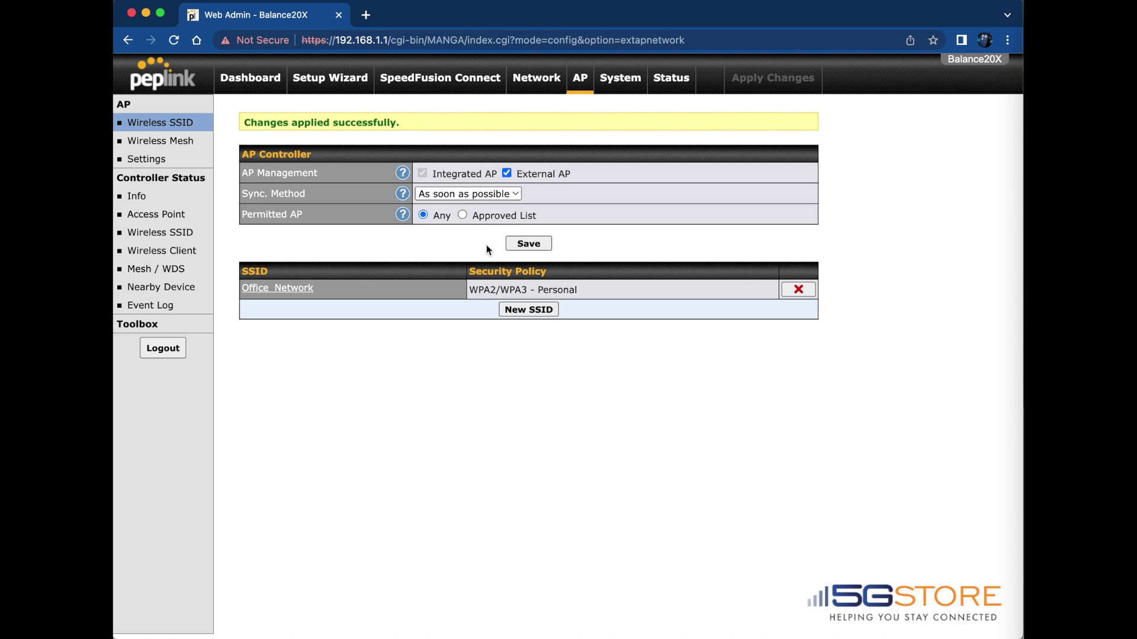
Open the Default profile from the AP Settings profile list
left_click(156, 159)
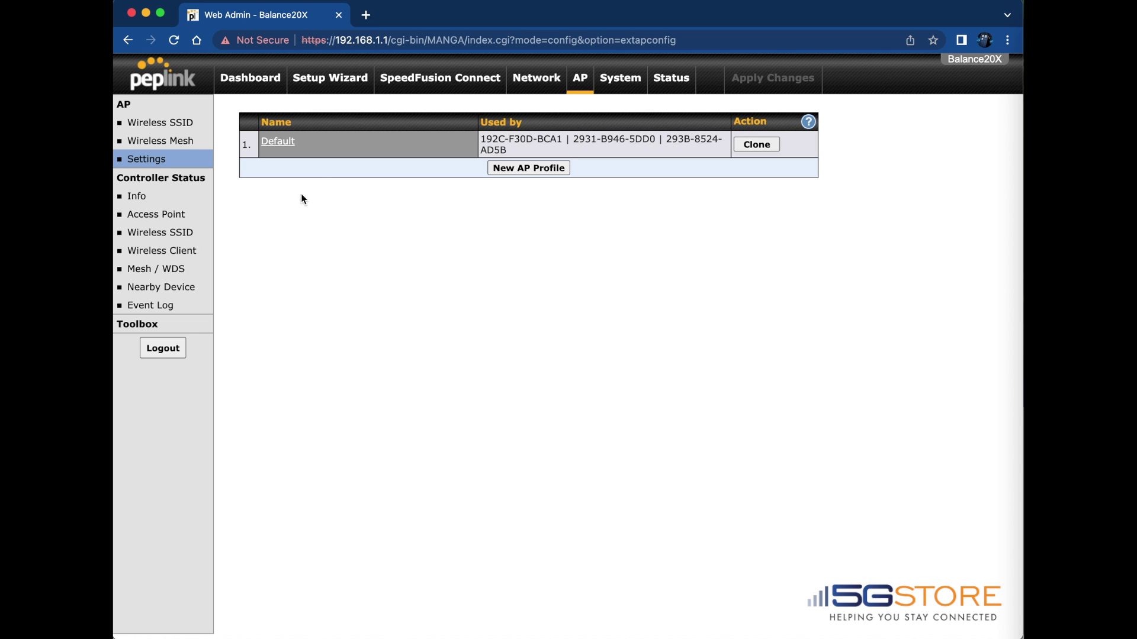
left_click(288, 147)
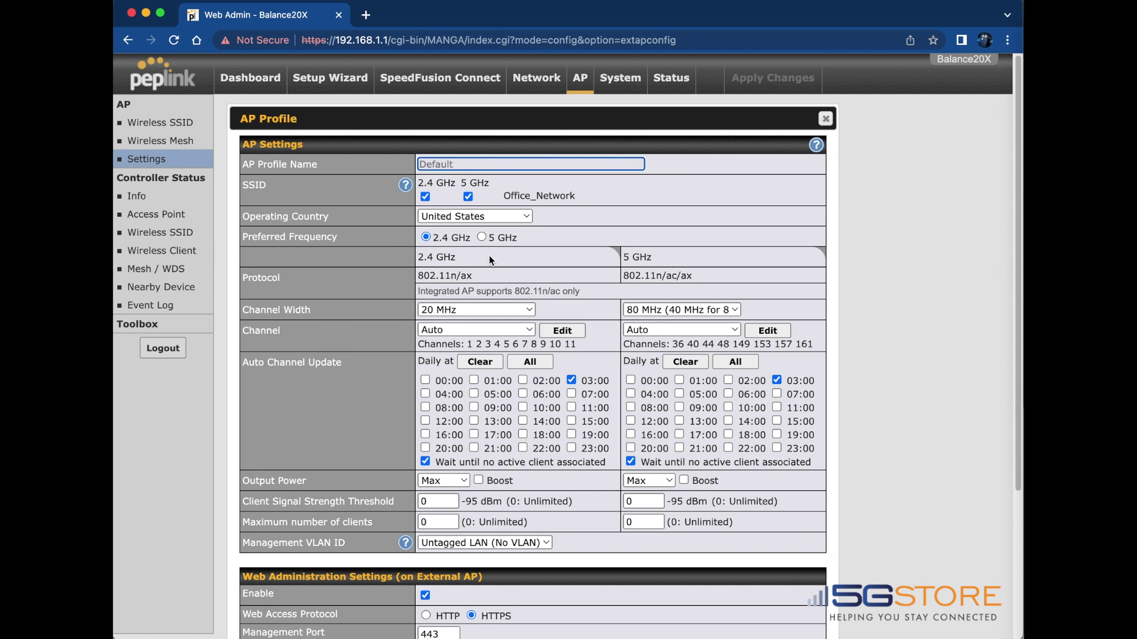
Generate a hidden admin password for HTTPS port 443 web admin, leaving Manage Unreachable Action off
scroll(489, 259, "down", 3)
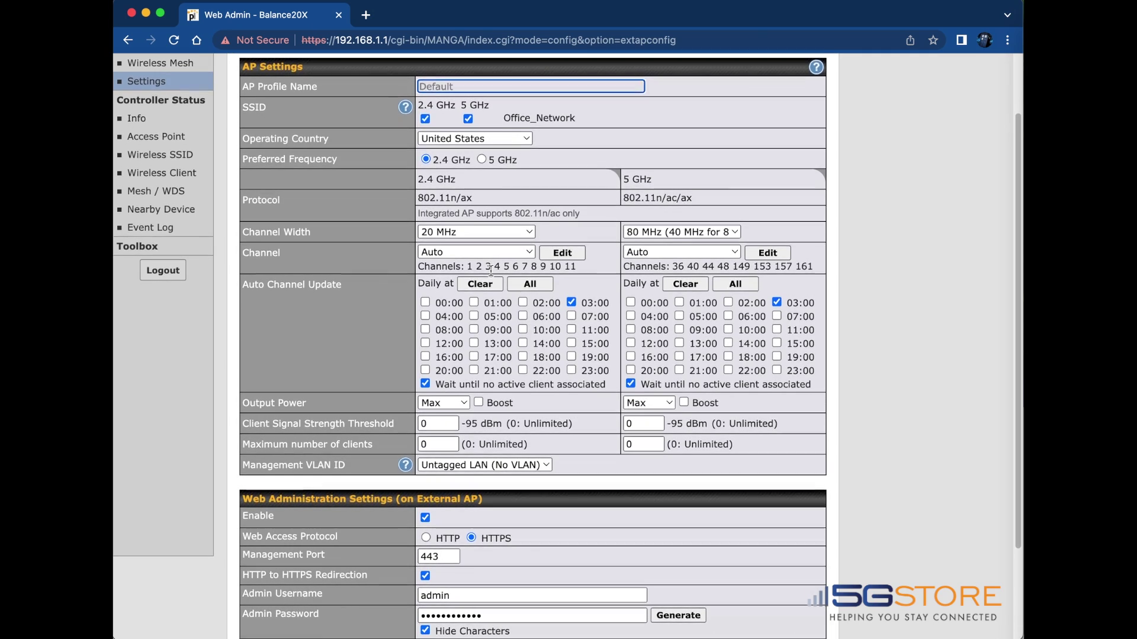
scroll(497, 322, "down", 4)
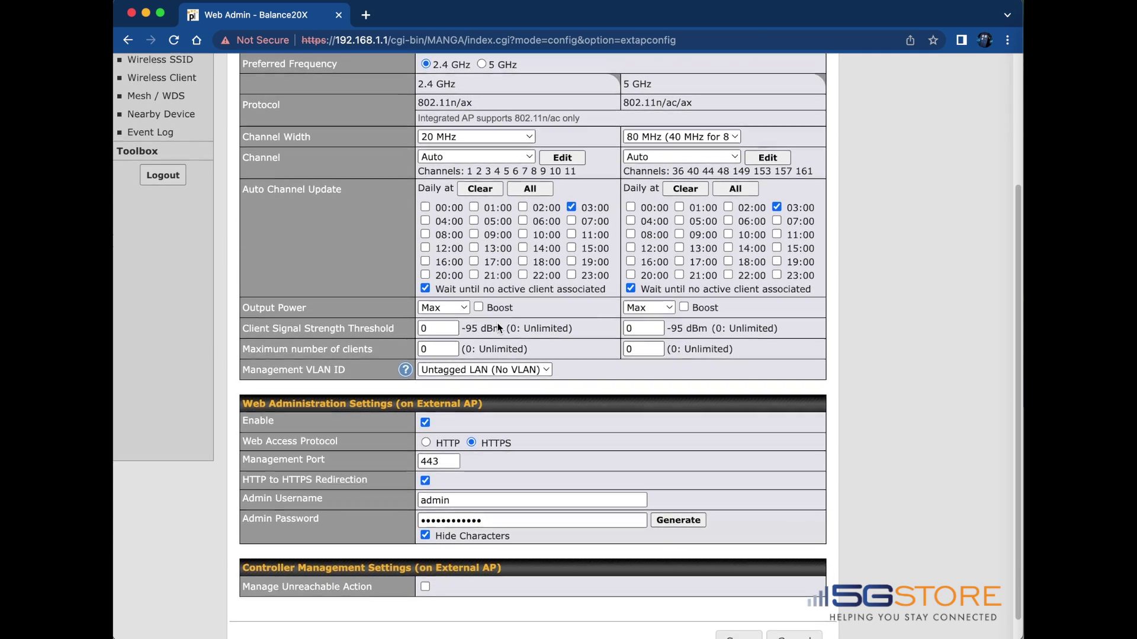
scroll(497, 324, "down", 1)
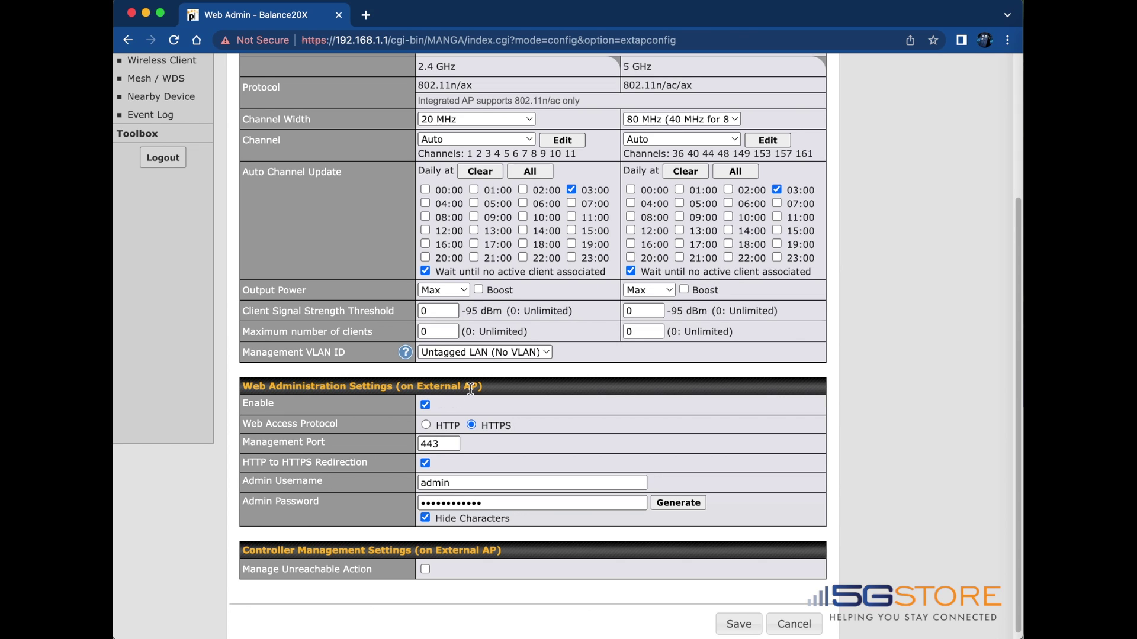
left_click(663, 504)
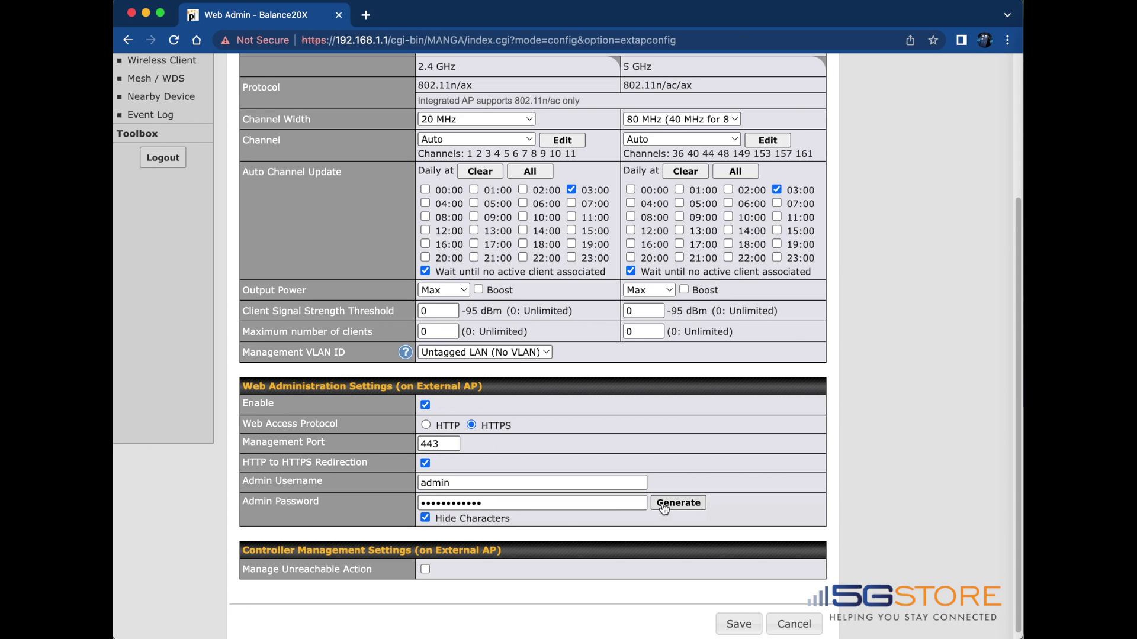
left_click(424, 518)
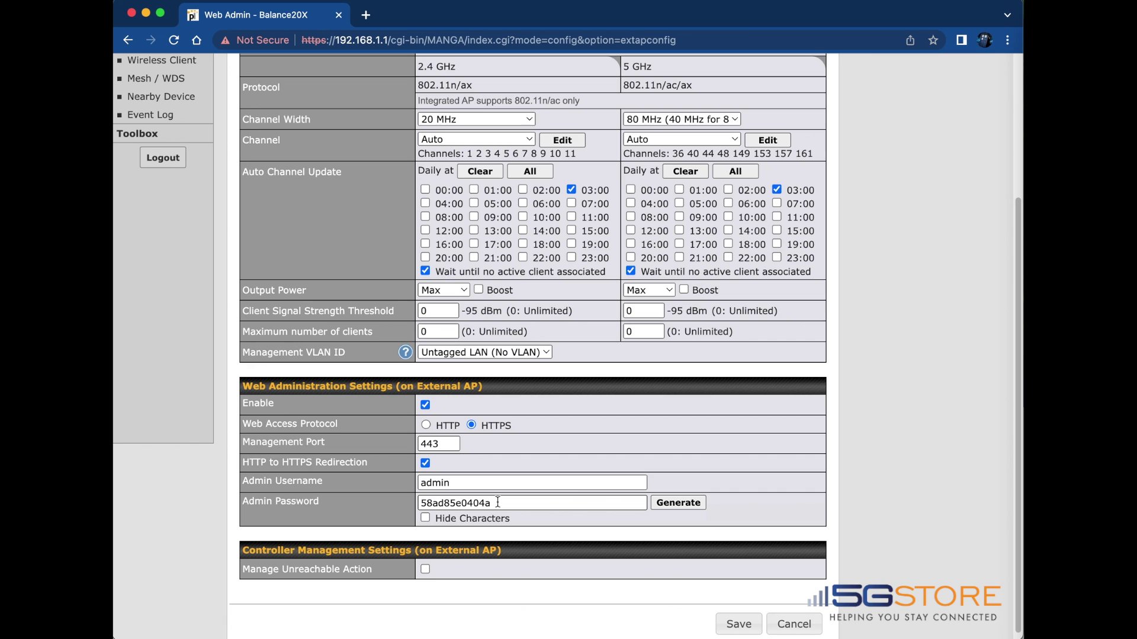
left_click(426, 518)
scroll(421, 517, "down", 1)
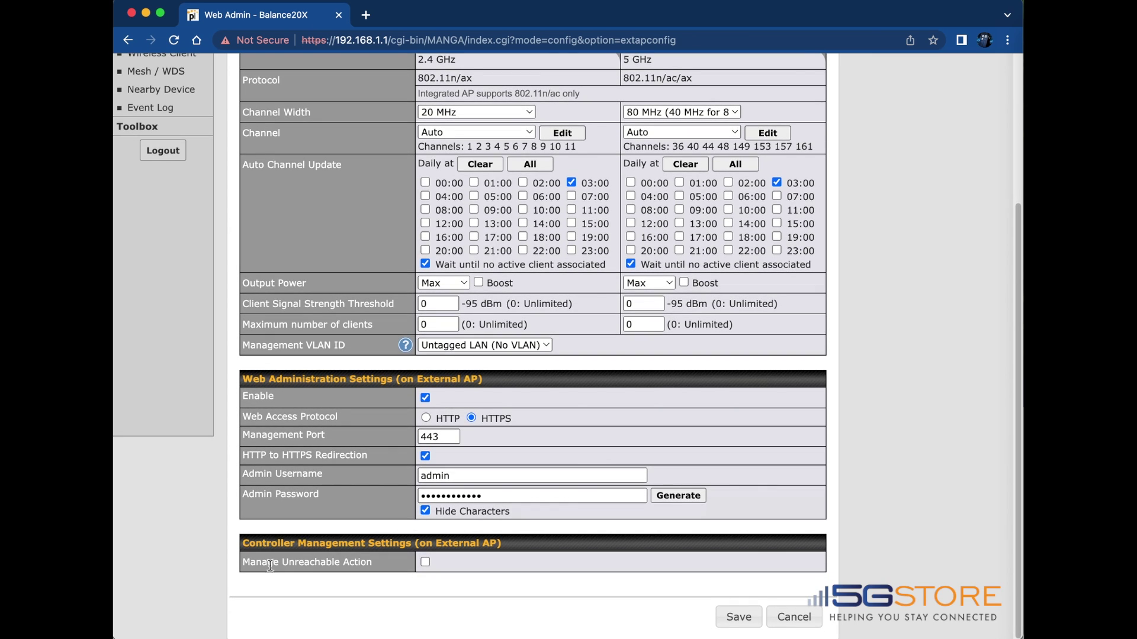
left_click(425, 562)
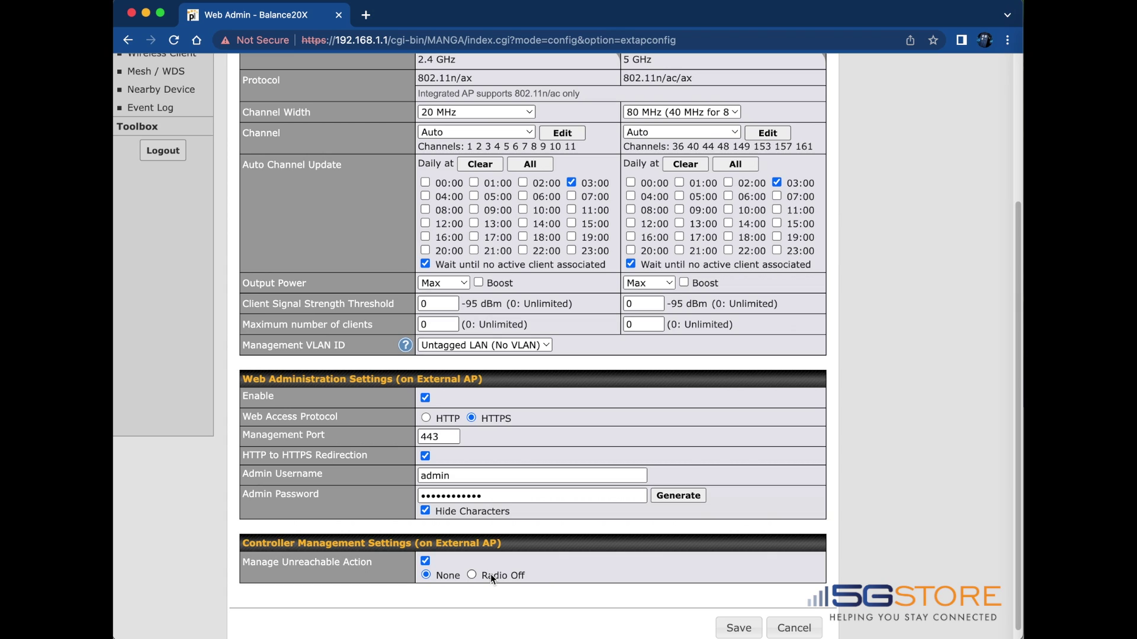
left_click(426, 561)
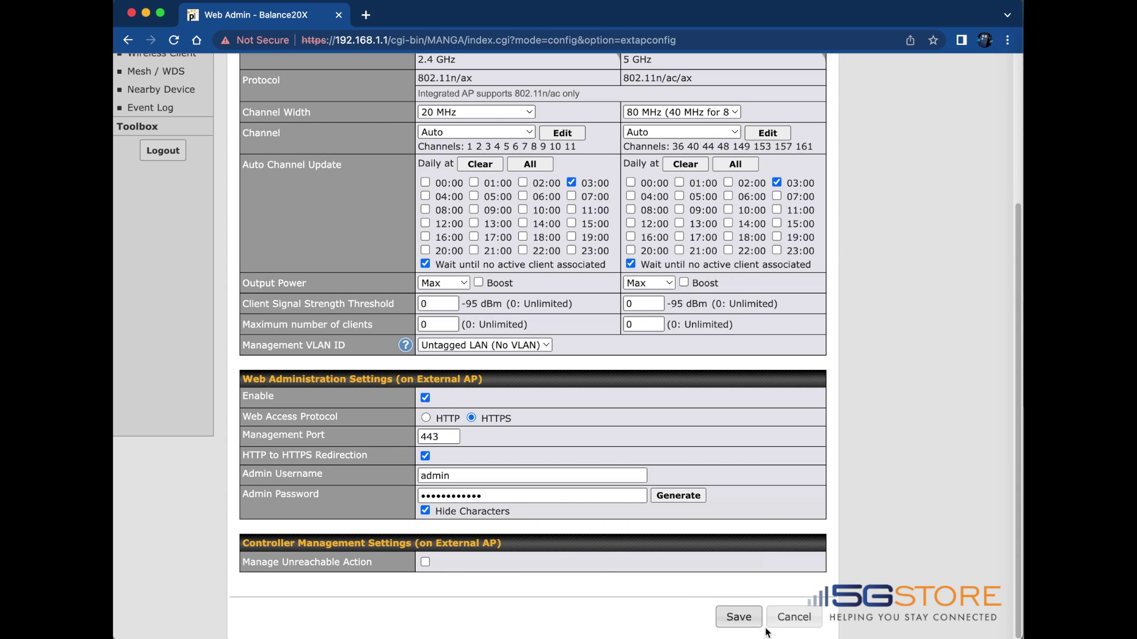
Save and apply the Default AP profile, then go back to the Wireless SSID page
left_click(739, 618)
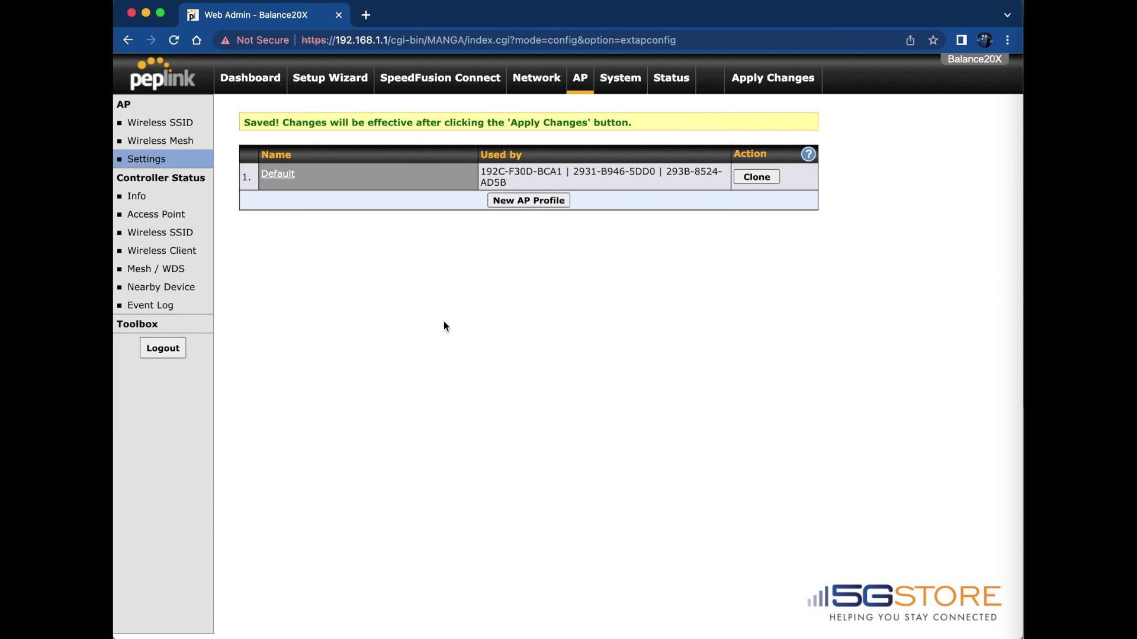
left_click(749, 83)
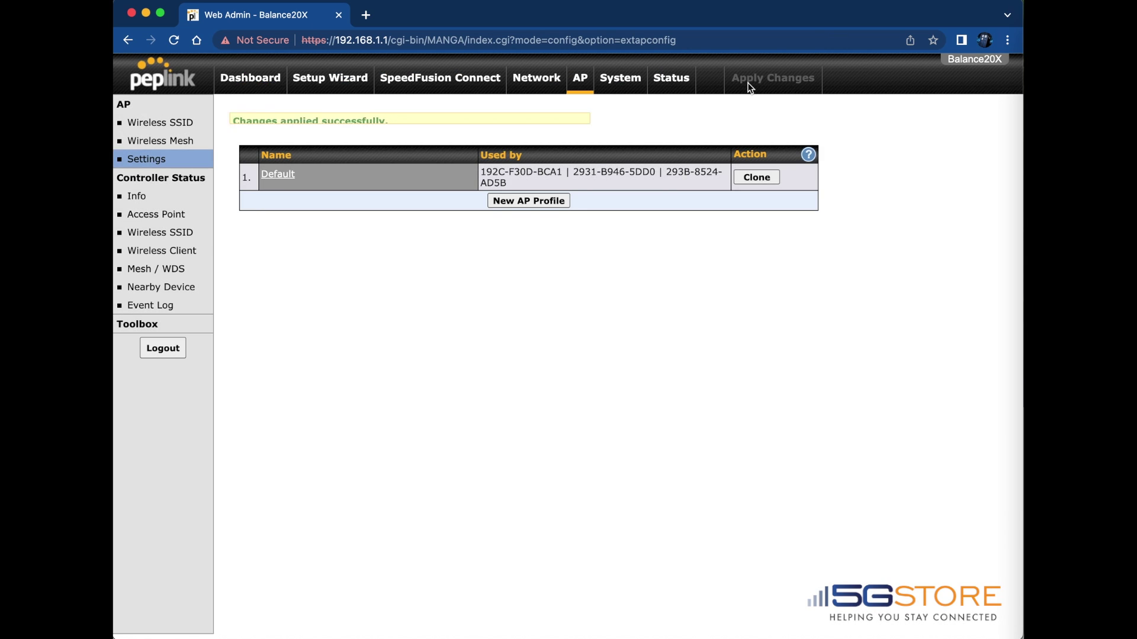
left_click(190, 127)
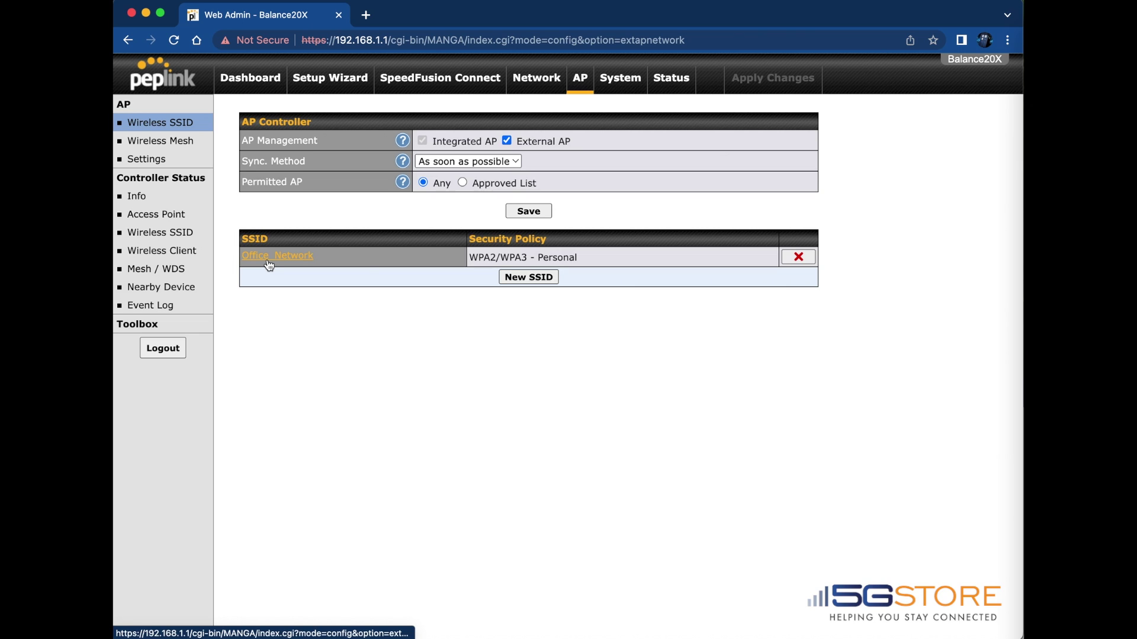
Show the Controller Status Access Point list with the external AP at 192.168.1.14
left_click(153, 213)
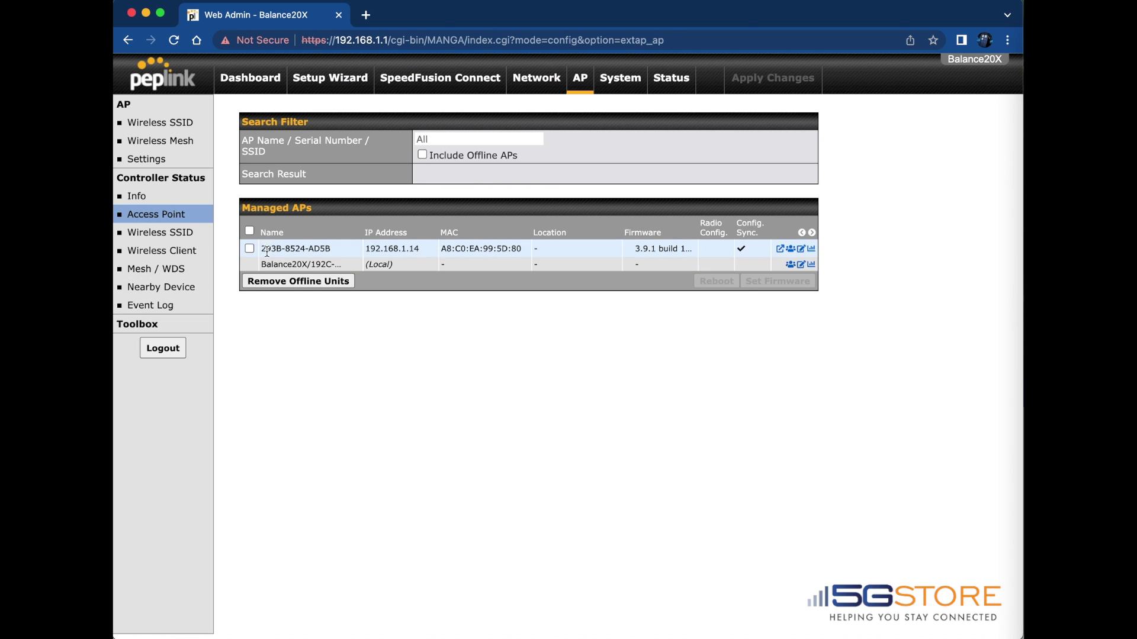
mouse_move(470, 247)
Open the external AP's web admin and enter the admin username and password
left_click(781, 250)
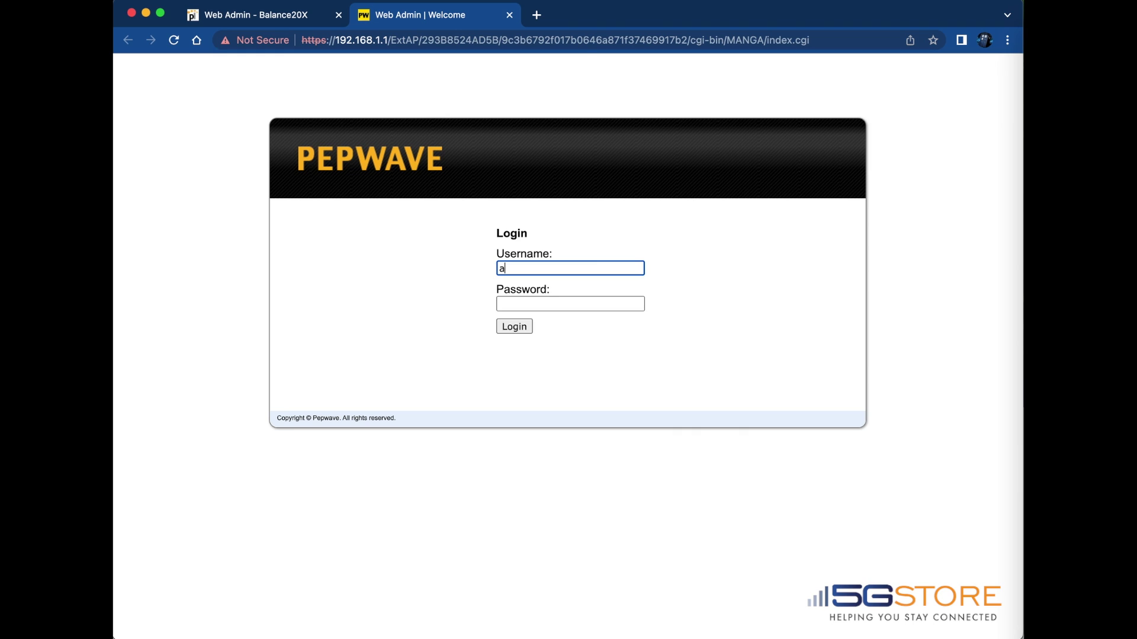
key("Tab")
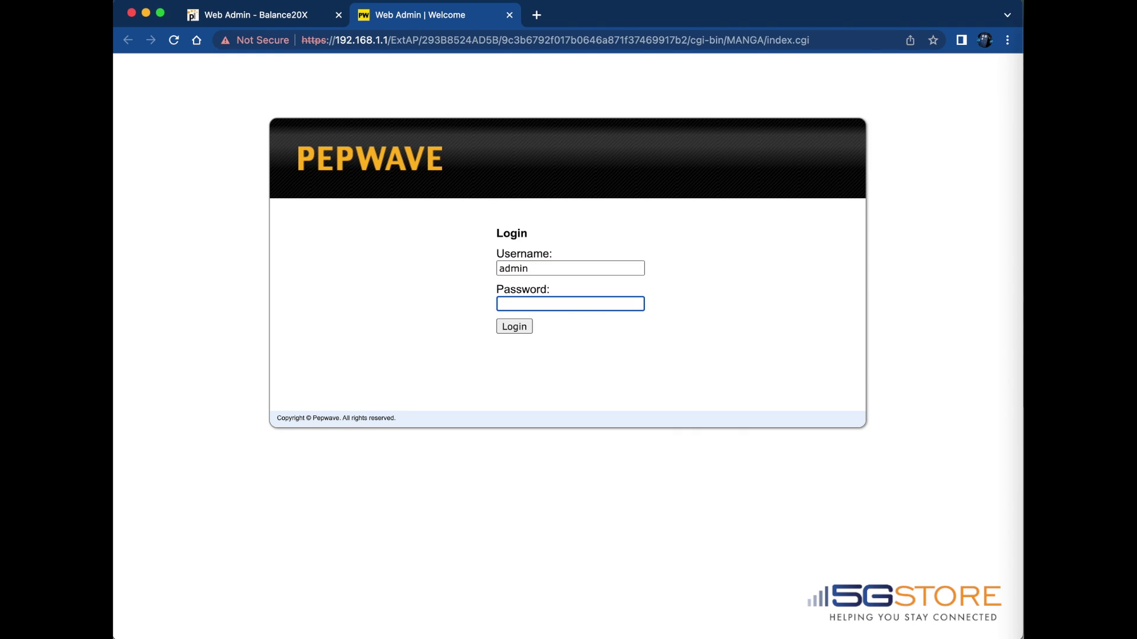
type("••••••••••")
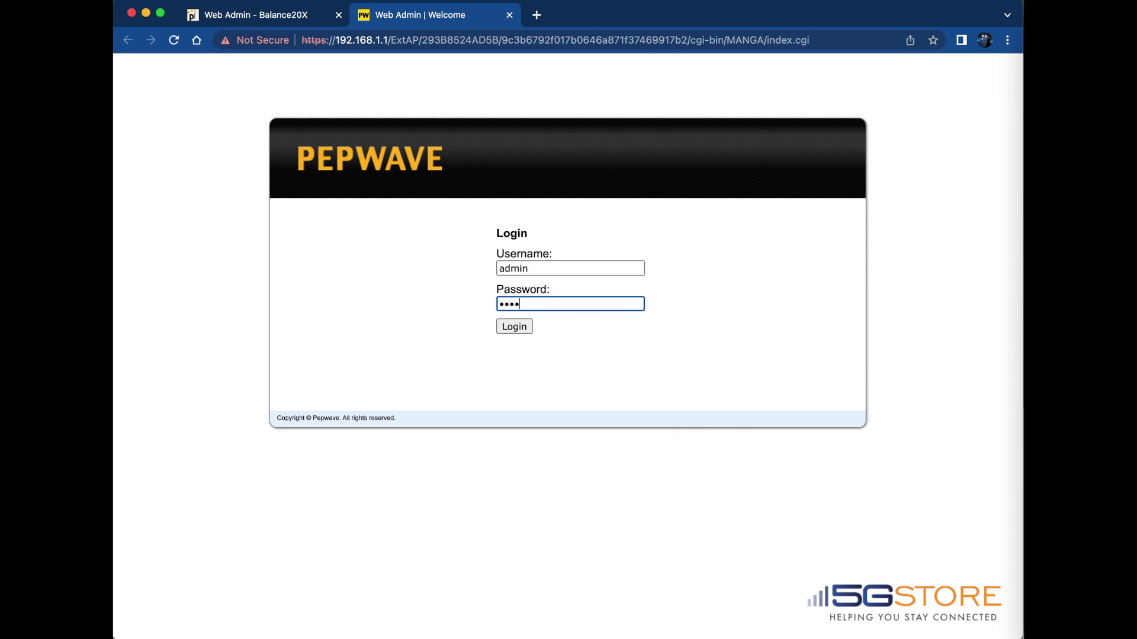